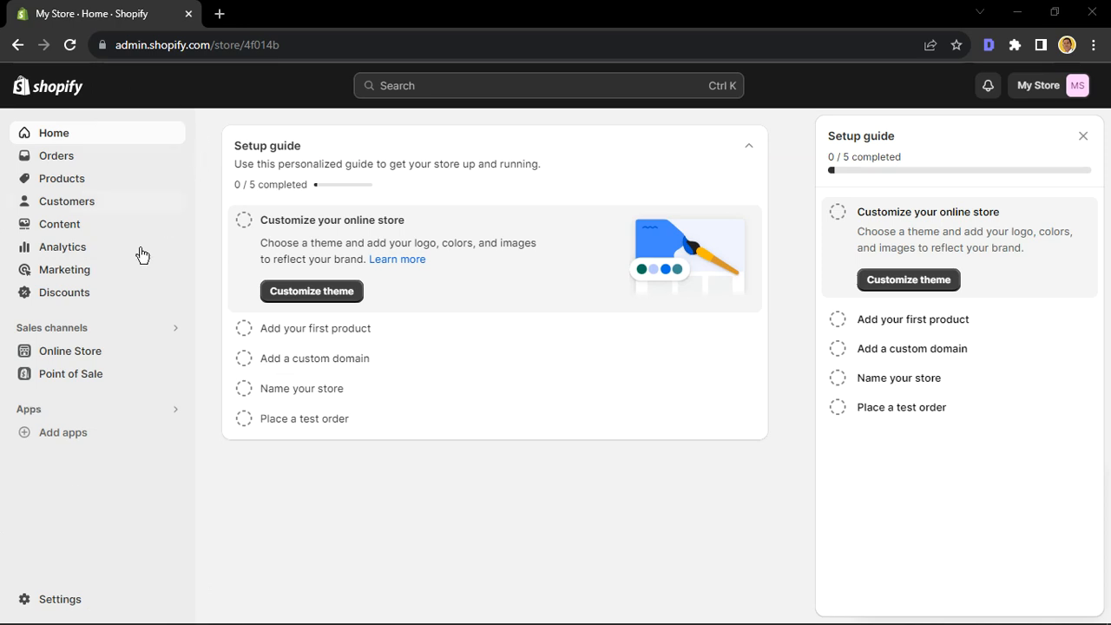
- Add a new page to the online store and title it Home
left_click(80, 359)
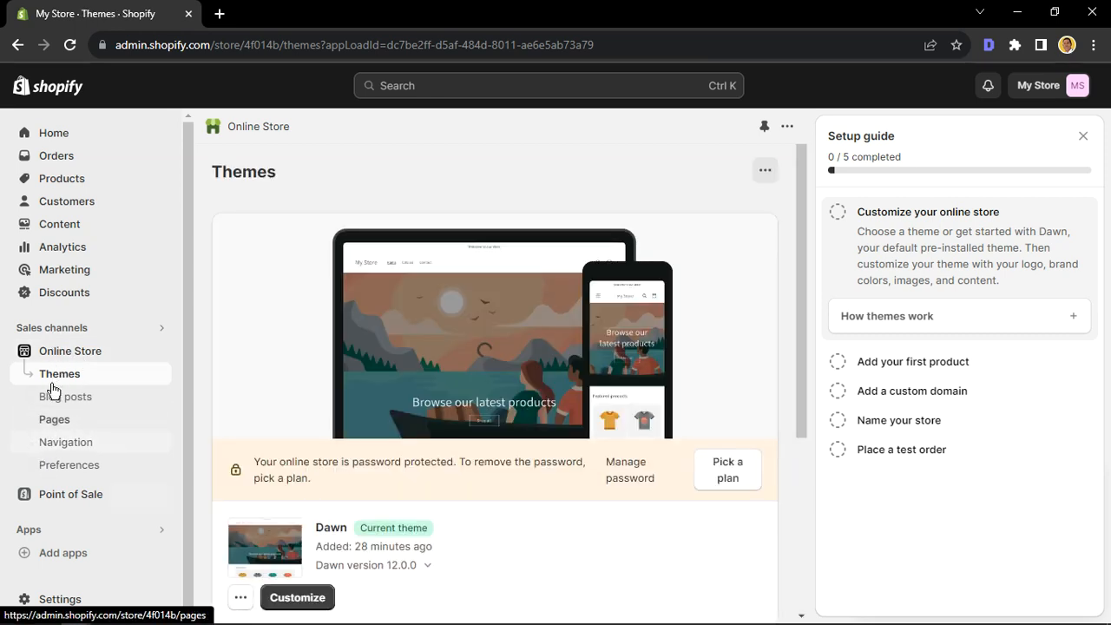
scroll(479, 274, "down", 3)
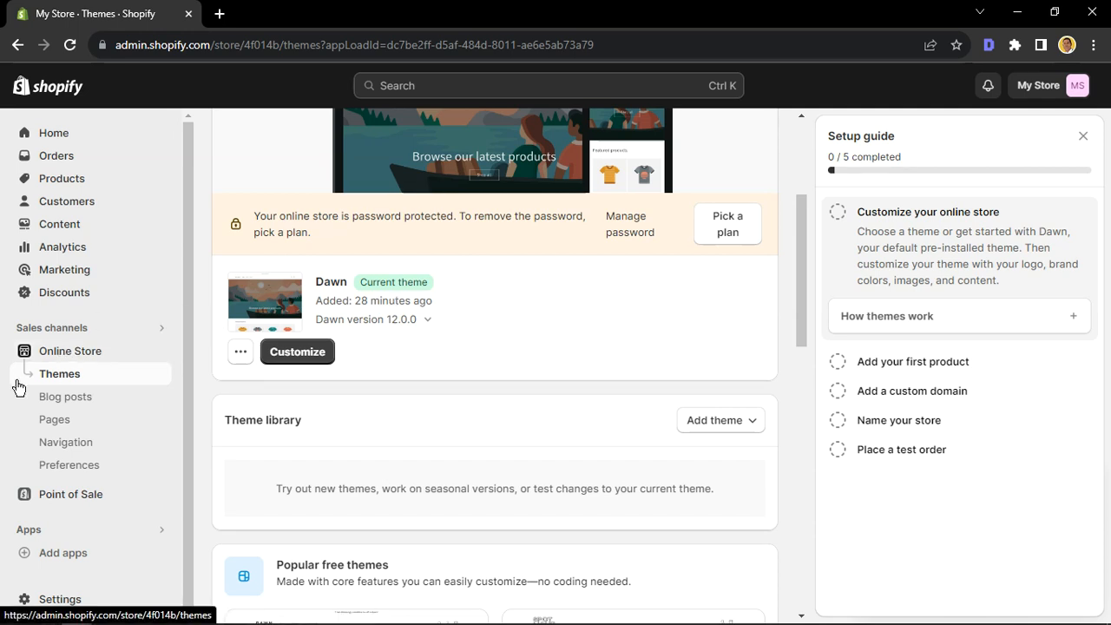
left_click(49, 420)
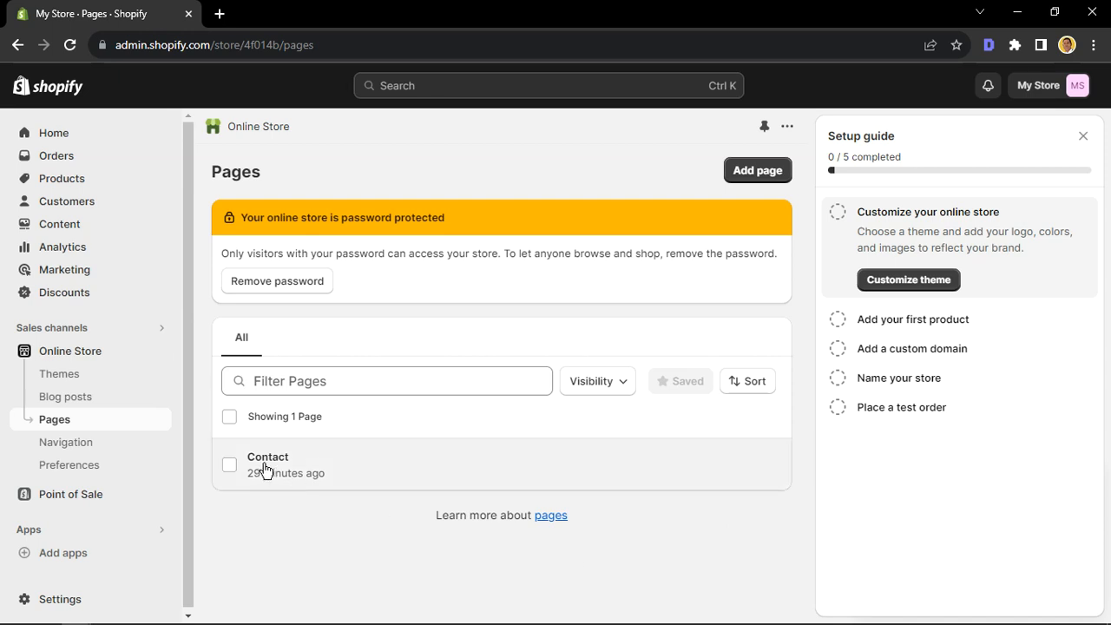
left_click(752, 171)
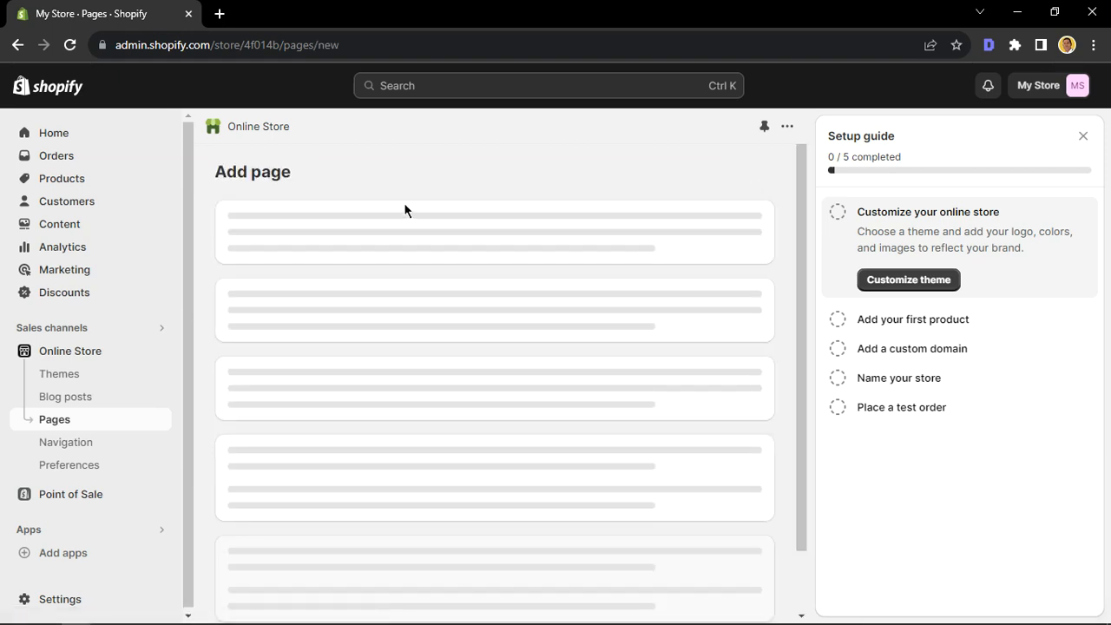
left_click(312, 272)
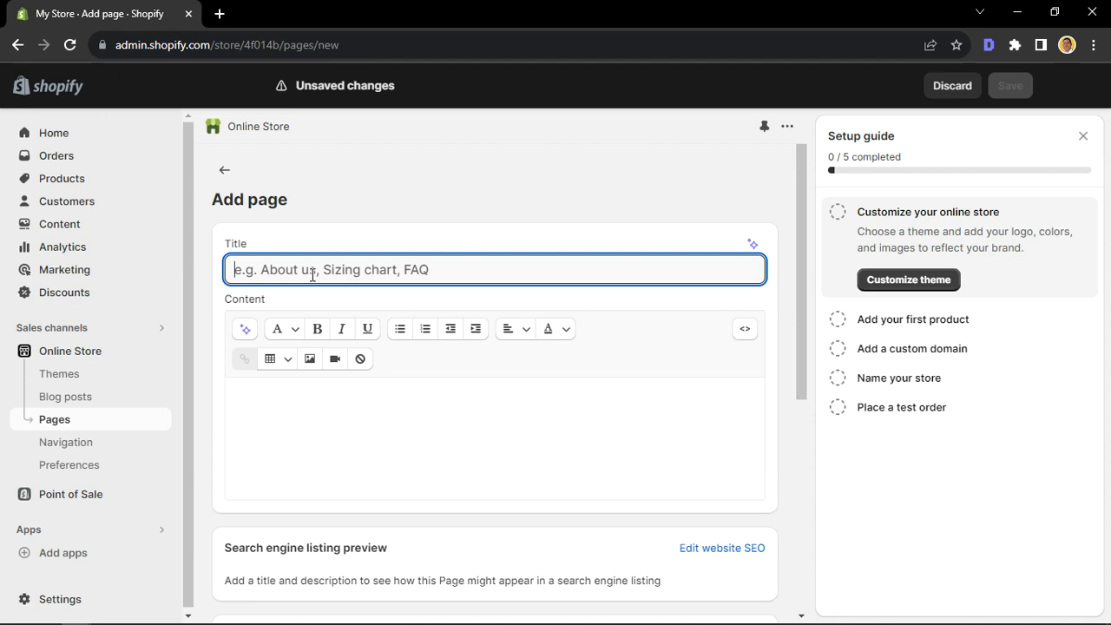
type("Home")
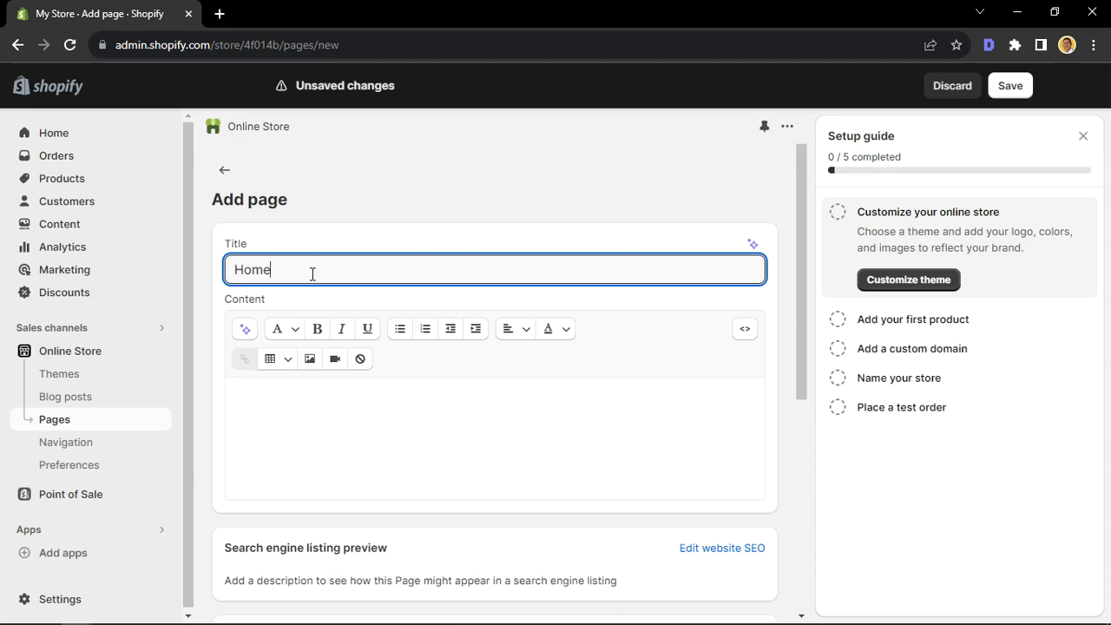
- Look over the new page's content, search engine listing and visibility sections
scroll(398, 204, "down", 2)
scroll(398, 206, "up", 1)
scroll(398, 205, "down", 2)
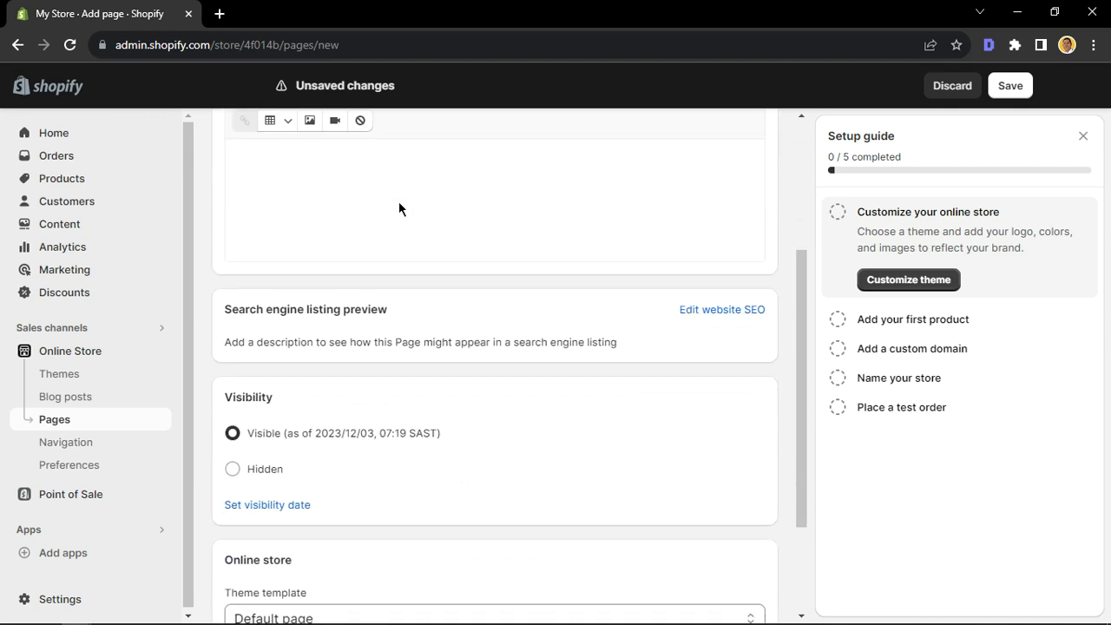
scroll(398, 206, "up", 3)
left_click(347, 439)
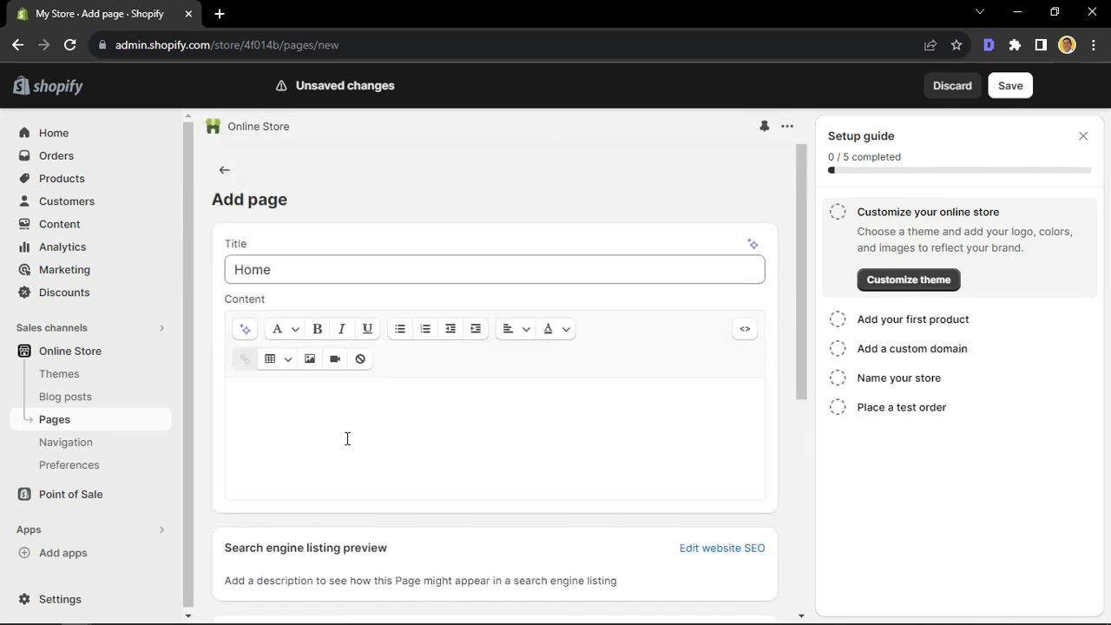
scroll(287, 330, "down", 2)
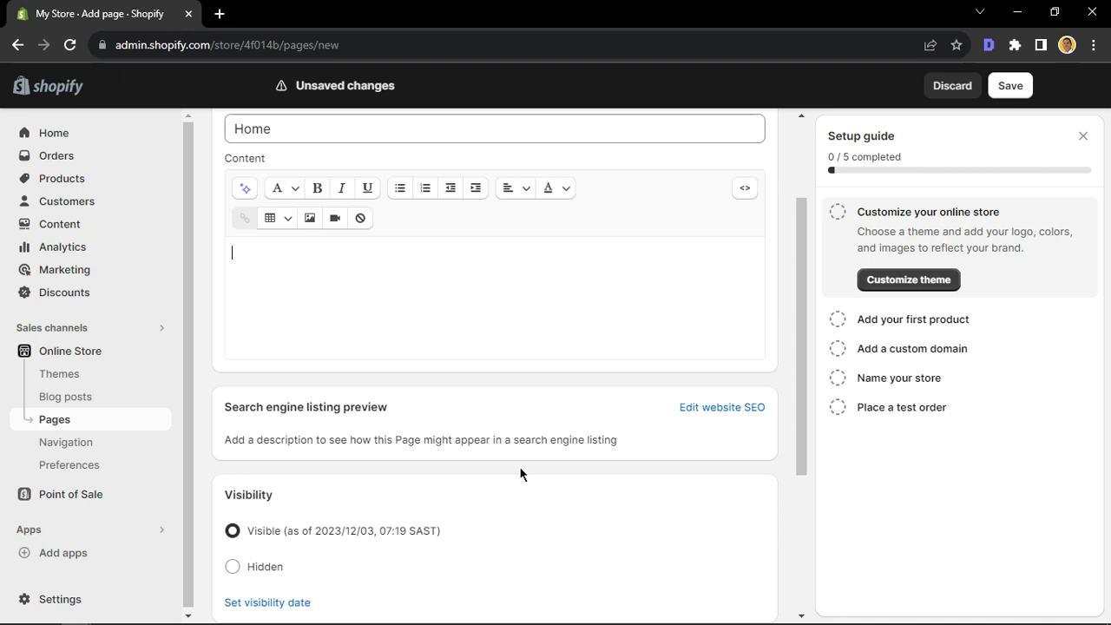
scroll(521, 471, "down", 3)
scroll(521, 471, "up", 2)
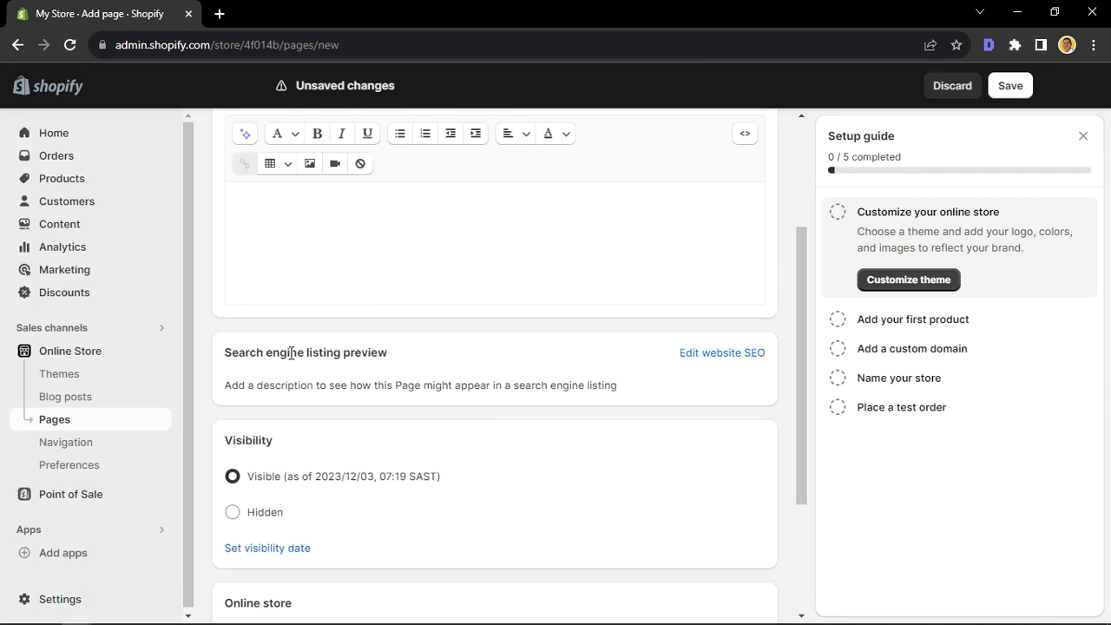
- Edit the page's search engine listing and set its page title to "Fake Site | Football Shorts | London"
left_click(730, 352)
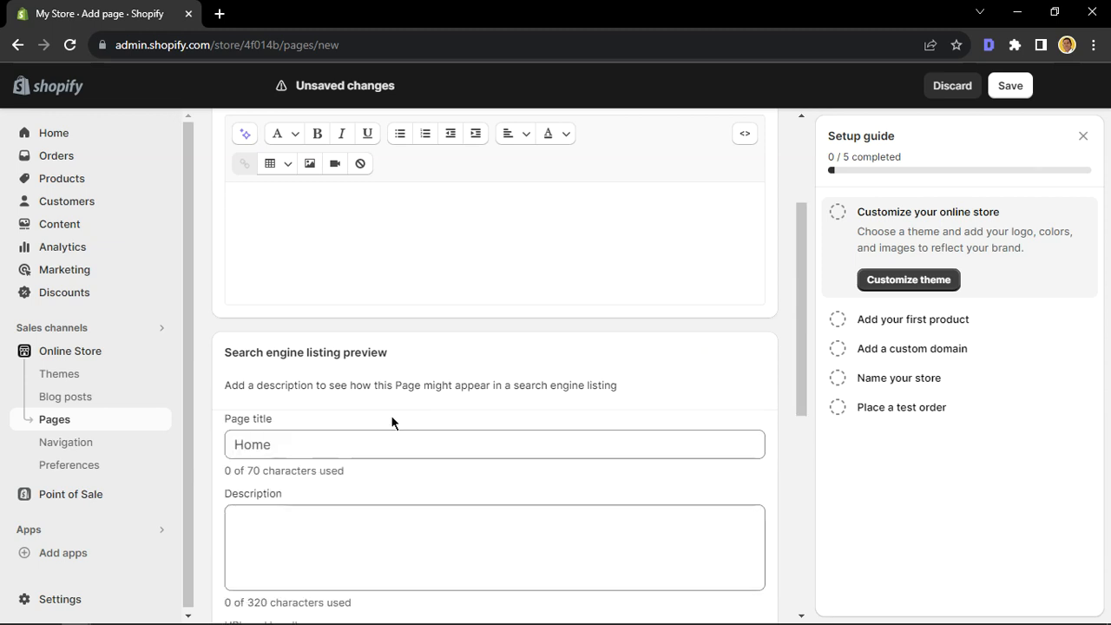
left_click(315, 442)
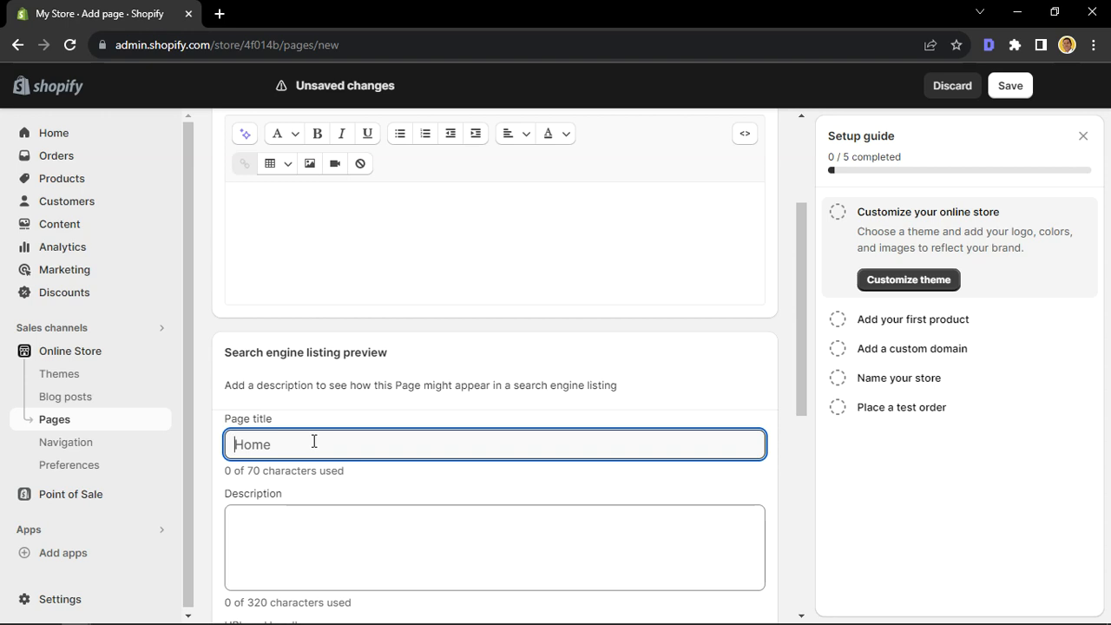
scroll(314, 442, "down", 1)
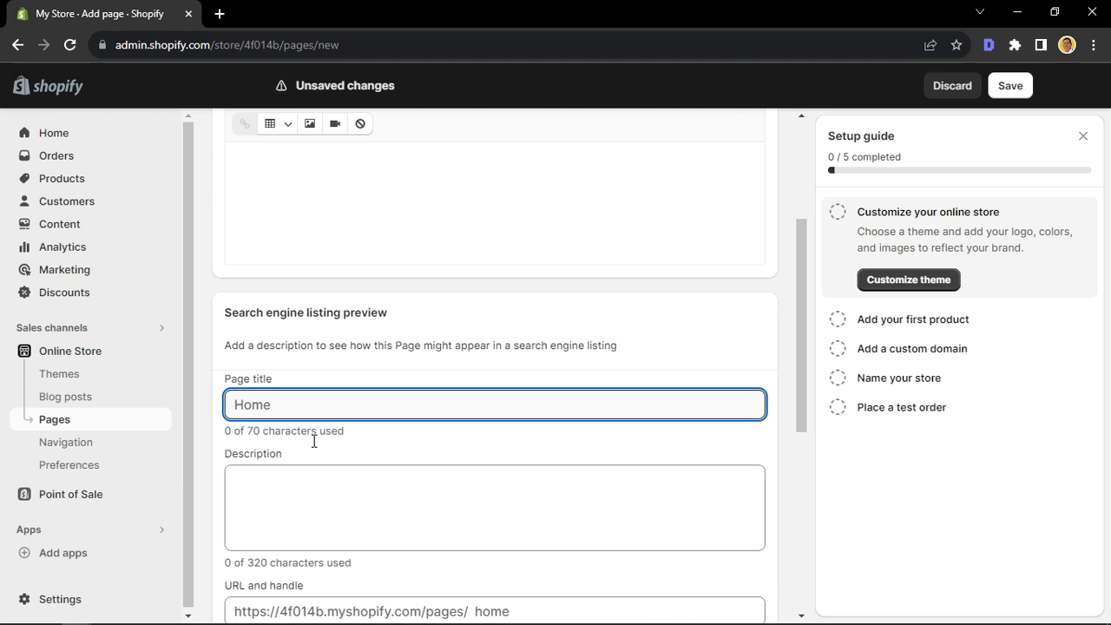
type("Fake Site ||")
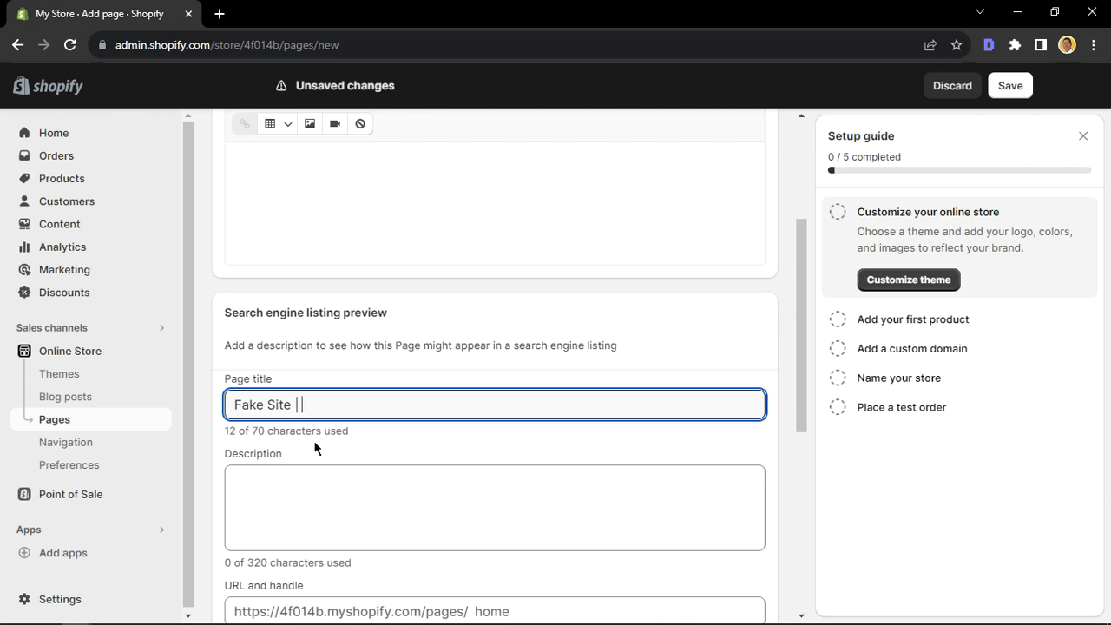
type("Football C")
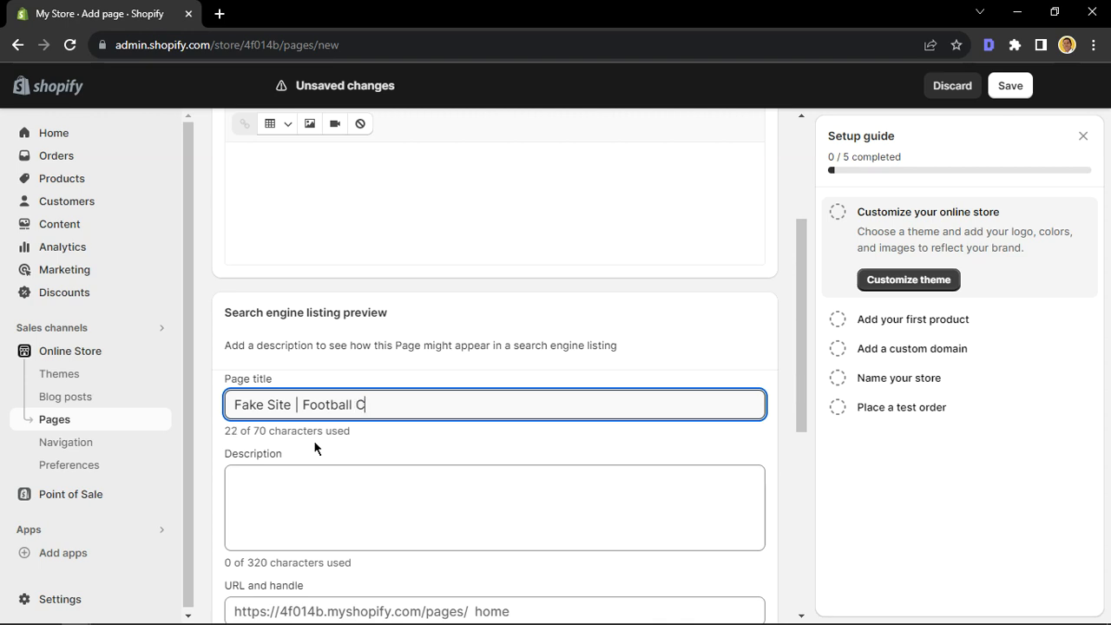
key("BackSpace")
type("Shorts | ")
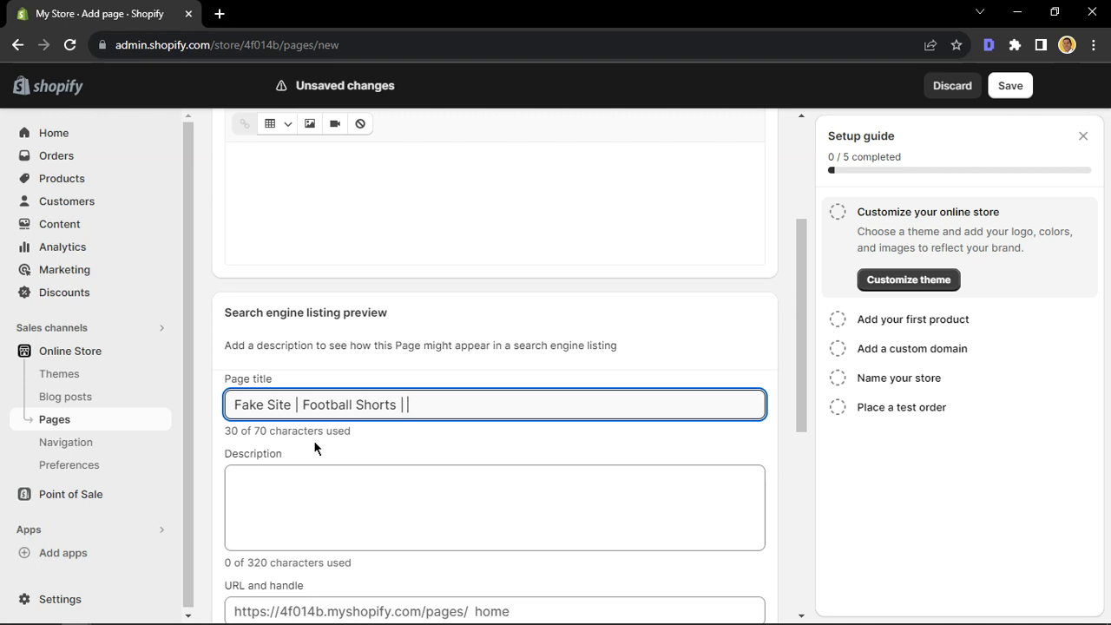
type("London")
left_click(275, 492)
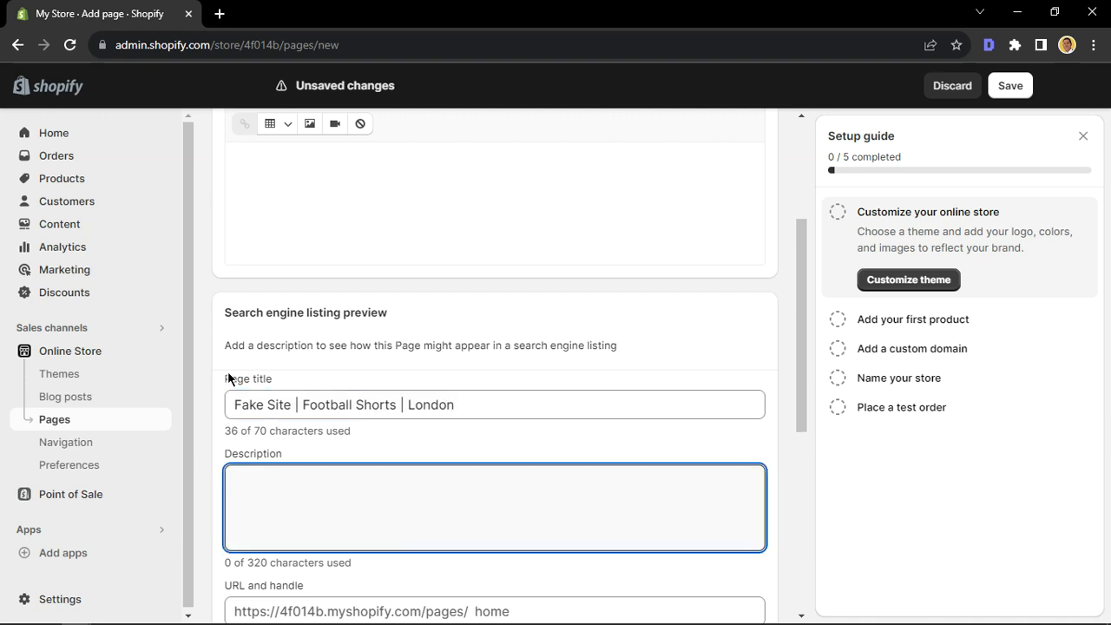
left_click_drag(231, 405, 492, 397)
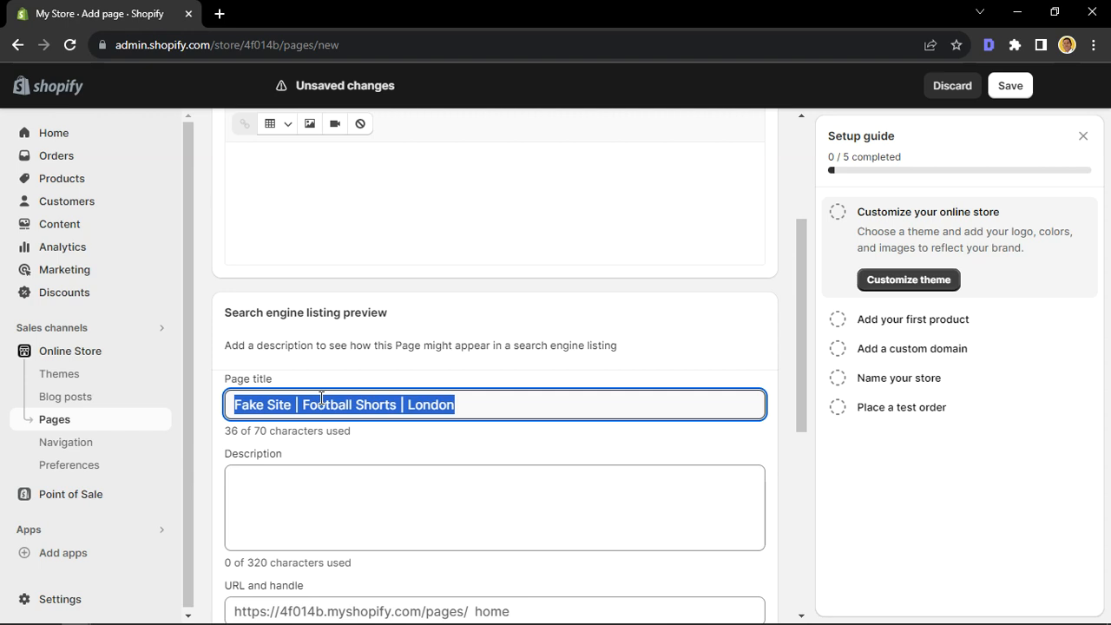
left_click(261, 519)
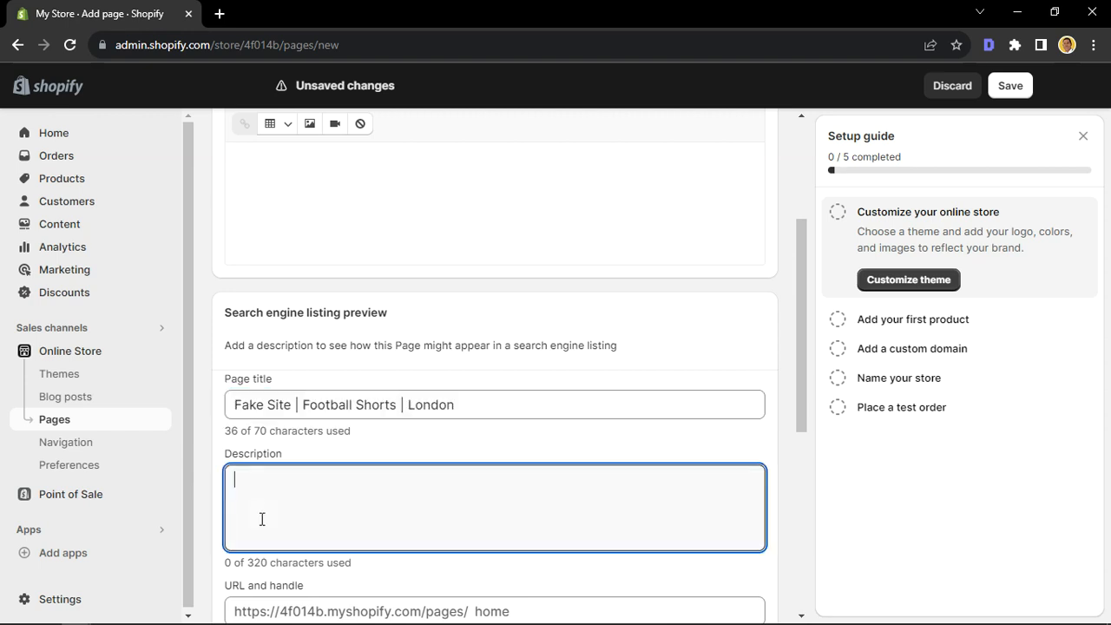
left_click_drag(246, 565, 339, 548)
left_click(263, 566)
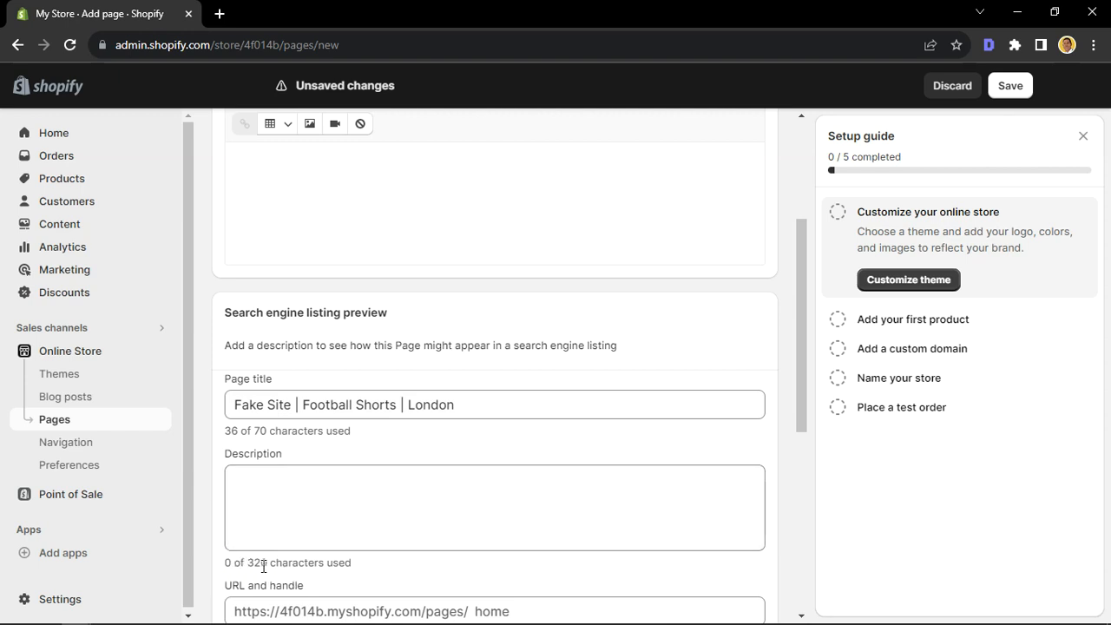
left_click(268, 509)
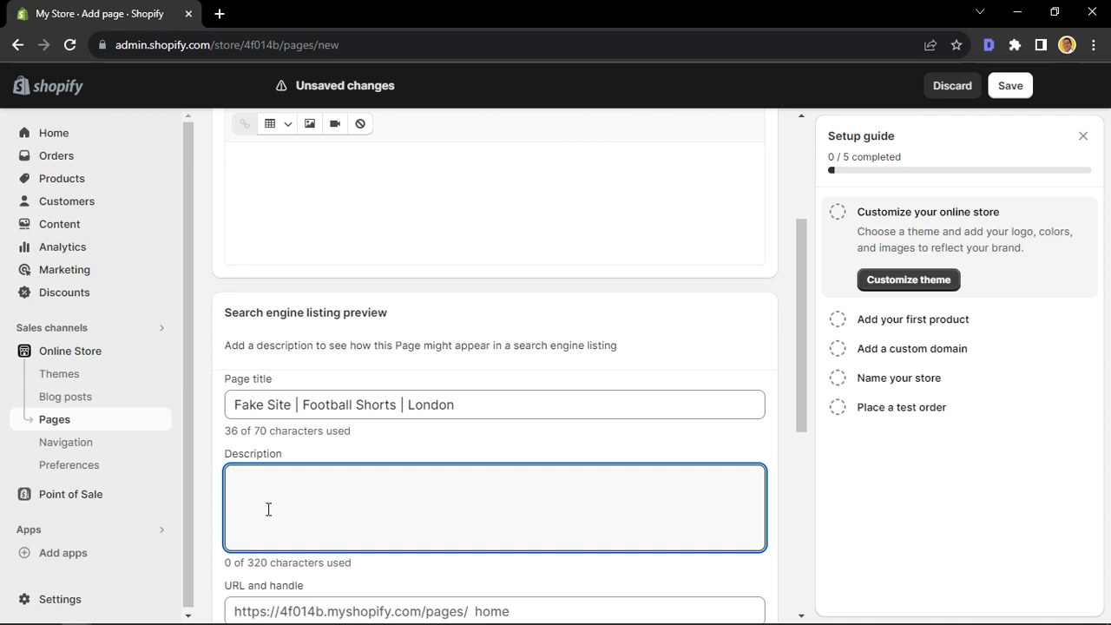
- Replace the handle in the page's URL with "Football-shorts" and save the page
scroll(269, 509, "down", 2)
left_click(283, 458)
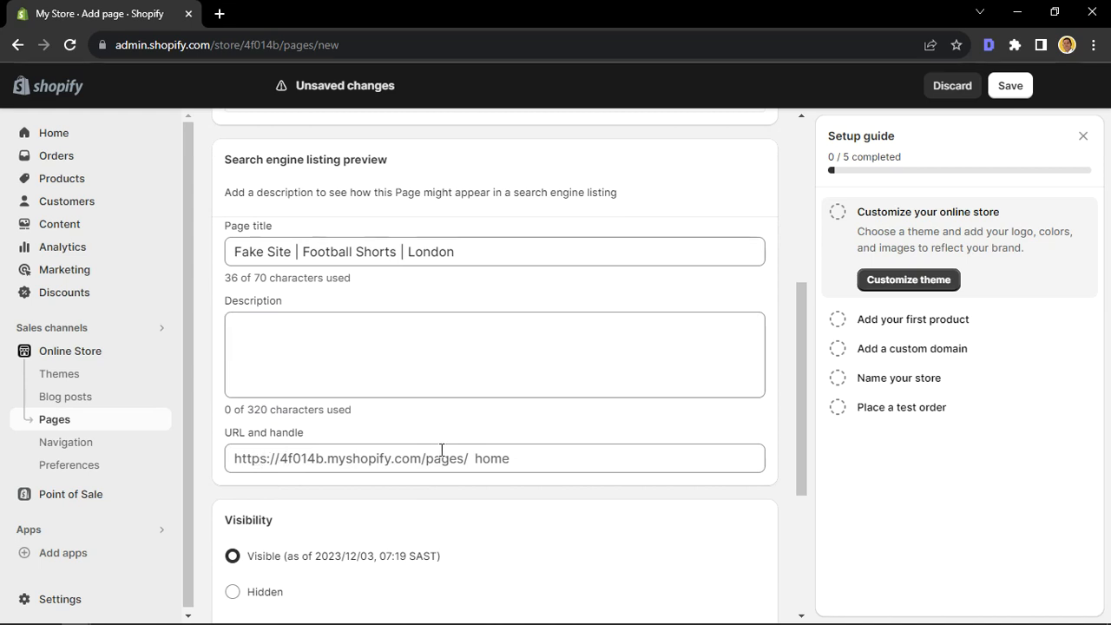
left_click(474, 458)
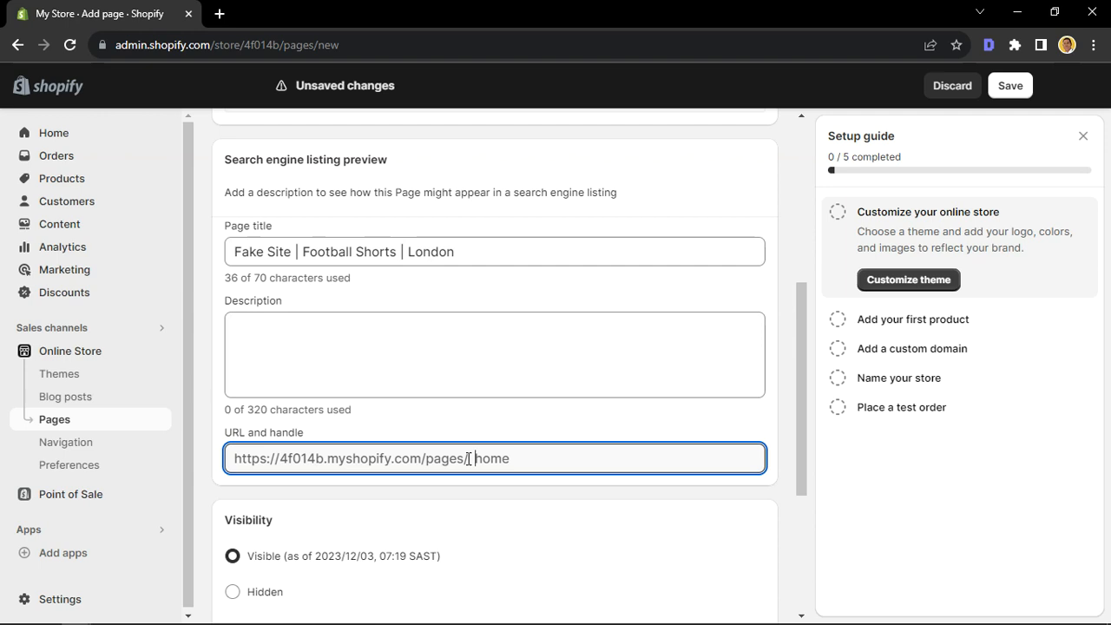
left_click_drag(470, 460, 604, 459)
left_click(604, 460)
left_click_drag(473, 451, 576, 452)
left_click(576, 452)
type("Football-shorts")
left_click_drag(477, 460, 597, 460)
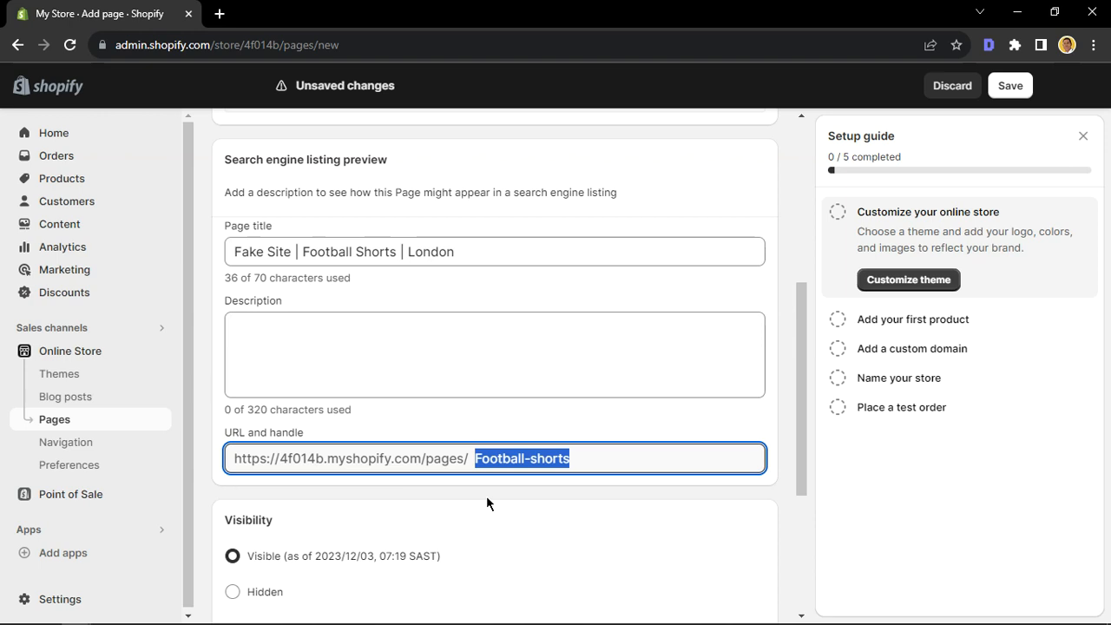
left_click(1011, 86)
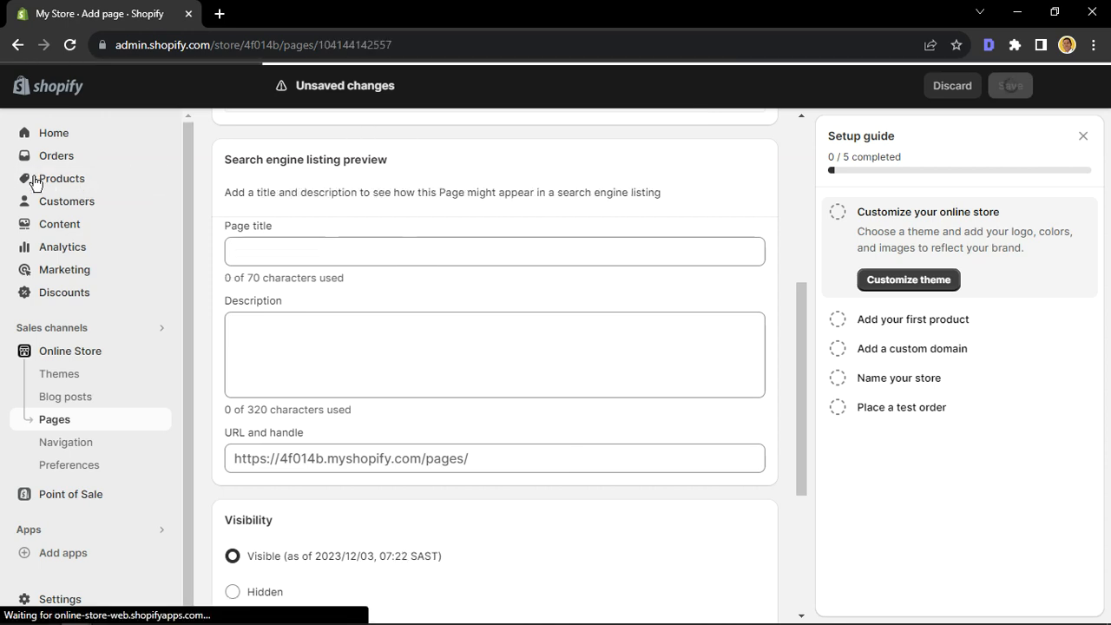